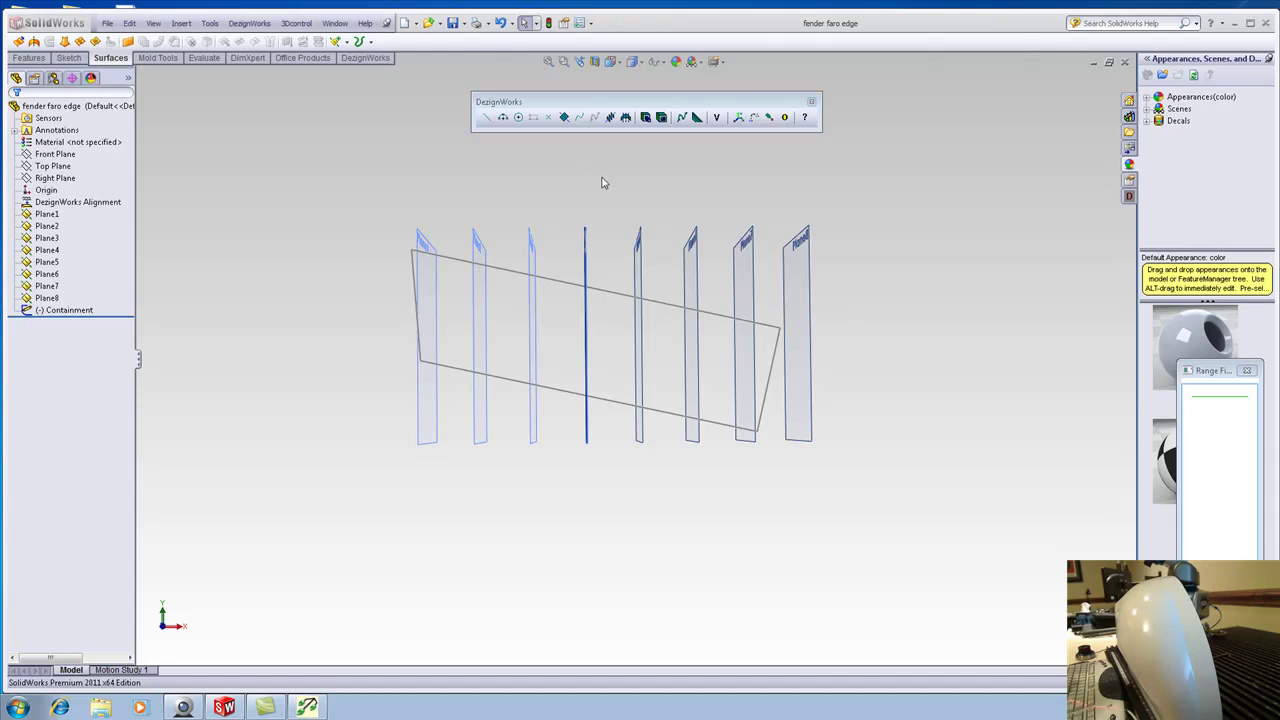
# Start a DezignWorks locked-planes capture as splines on Plane1 through Plane8, using the Containment sketch as the containment boundary
pyautogui.click(610, 117)
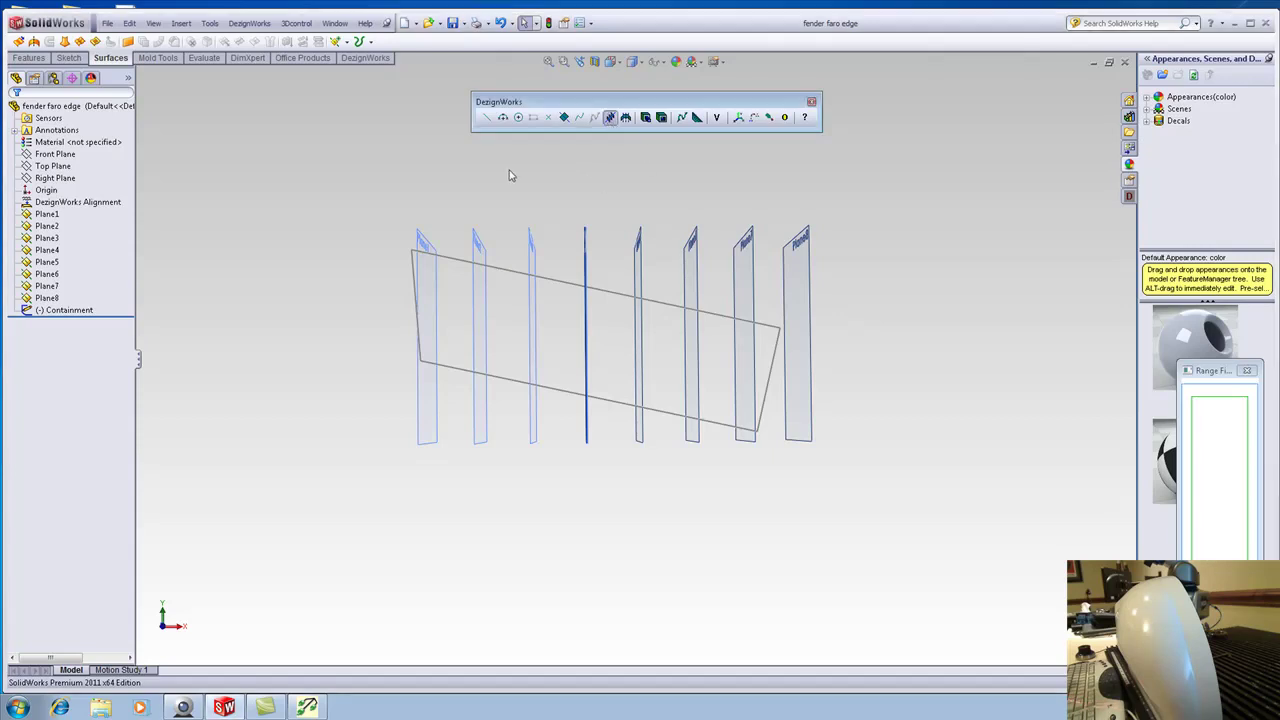
pyautogui.click(423, 243)
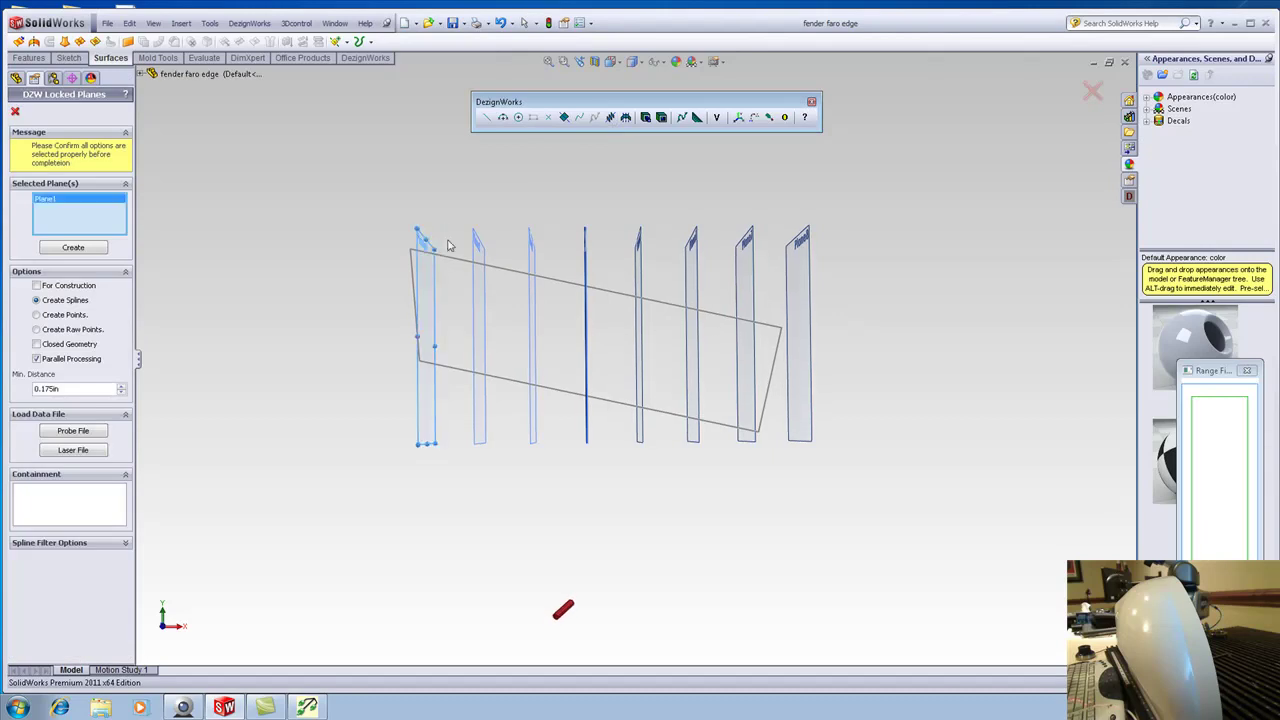
pyautogui.click(478, 248)
pyautogui.click(530, 258)
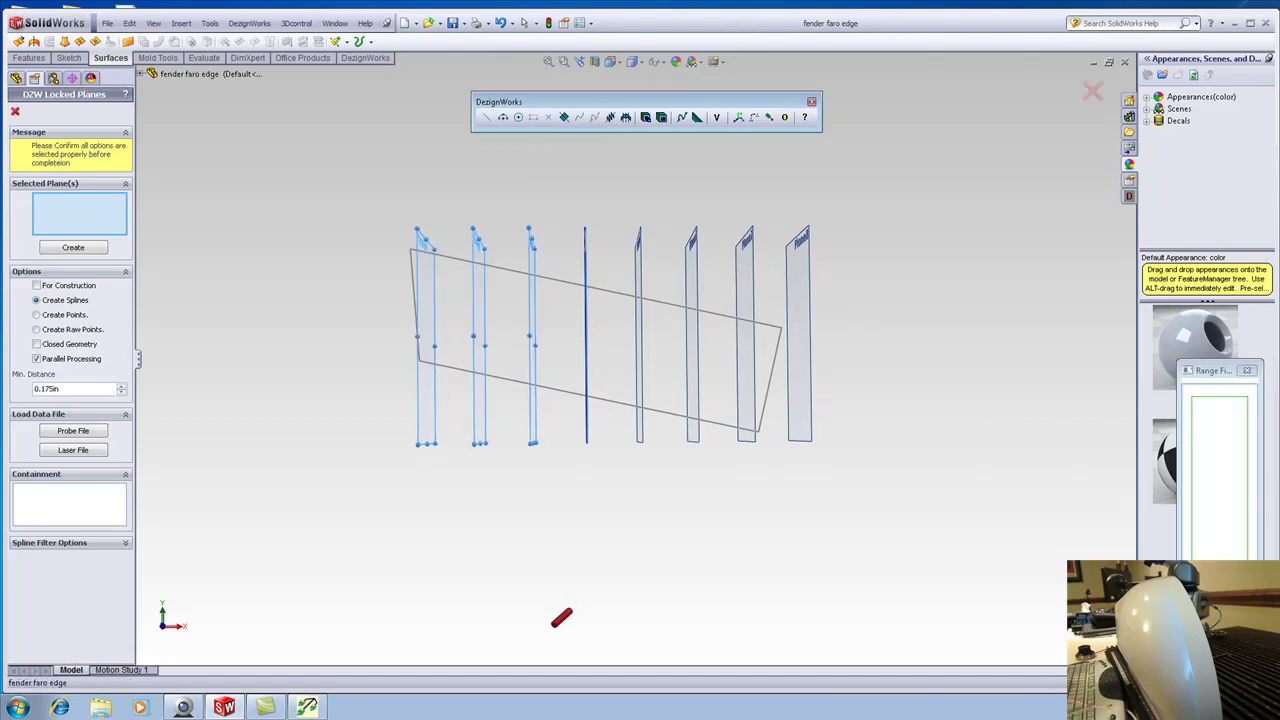
pyautogui.click(587, 260)
pyautogui.click(640, 270)
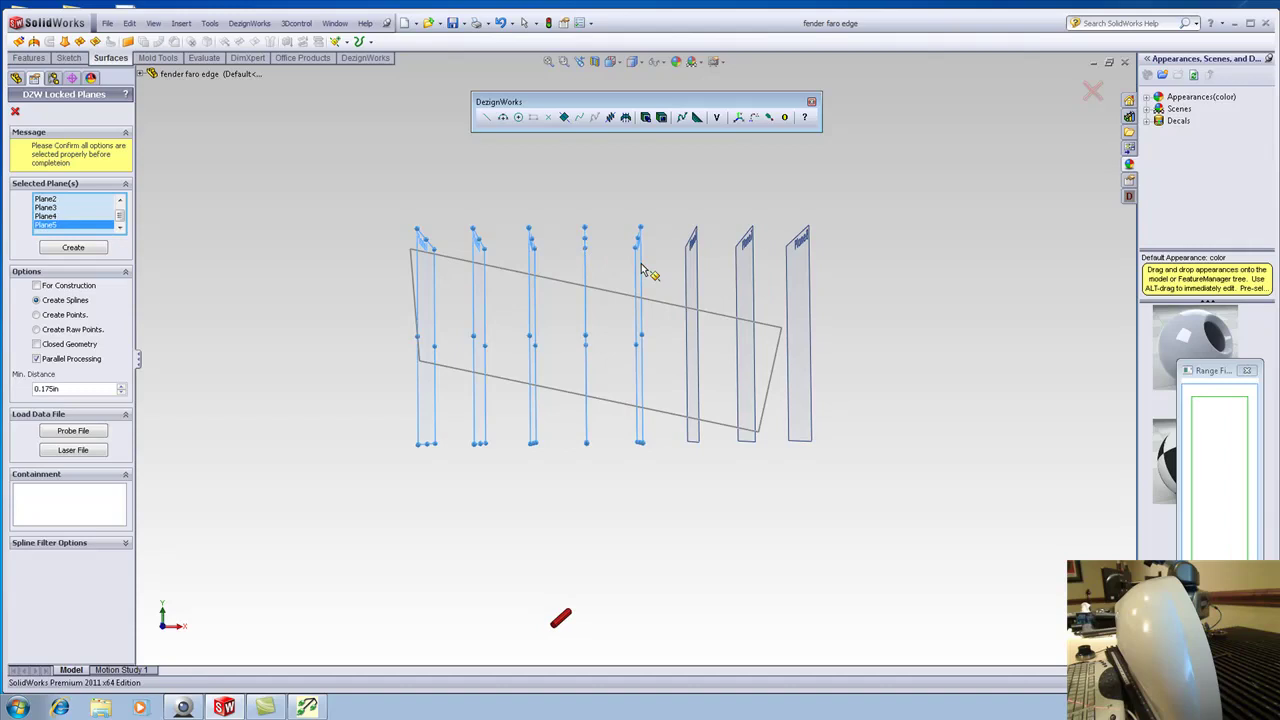
pyautogui.click(705, 287)
pyautogui.click(752, 290)
pyautogui.click(808, 302)
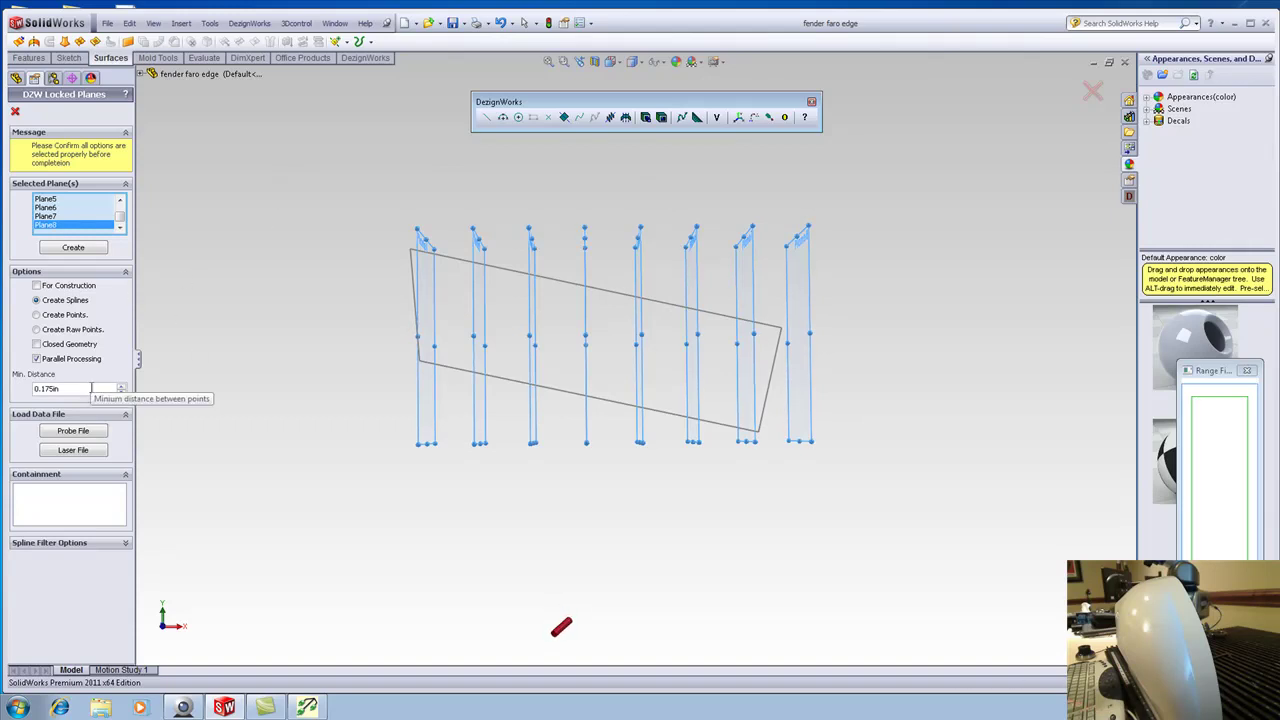
pyautogui.click(75, 505)
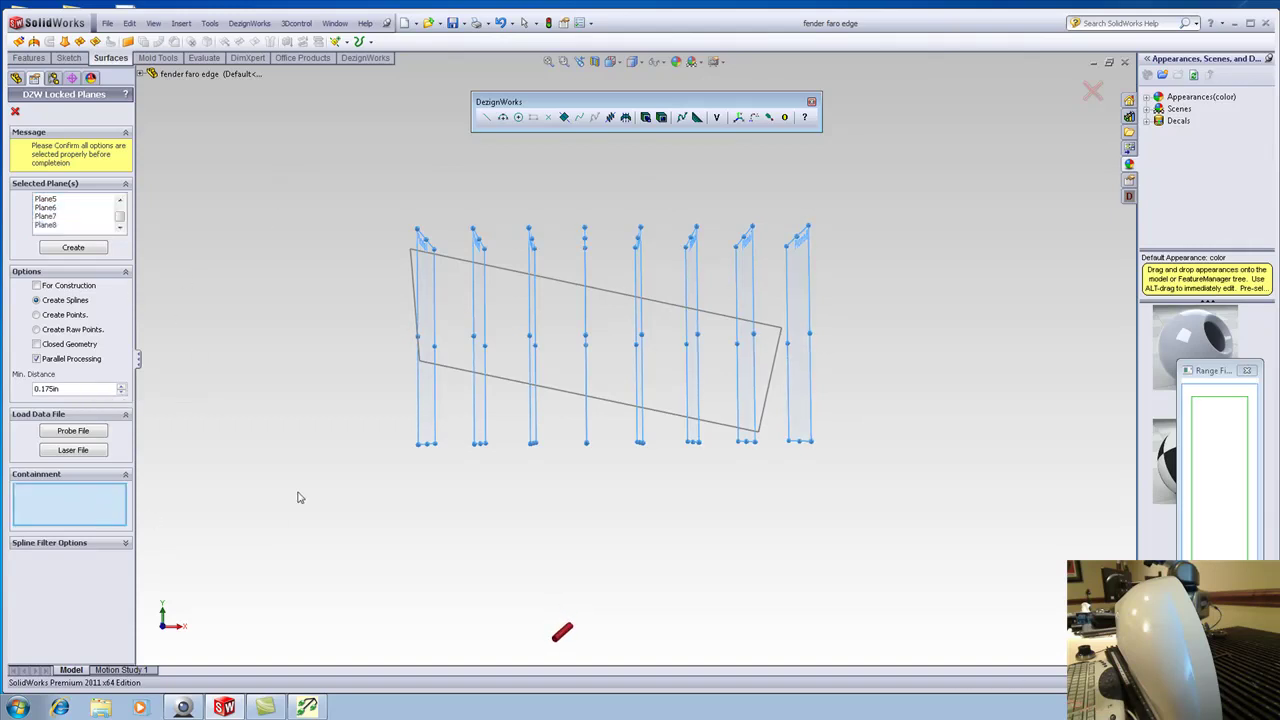
pyautogui.click(517, 388)
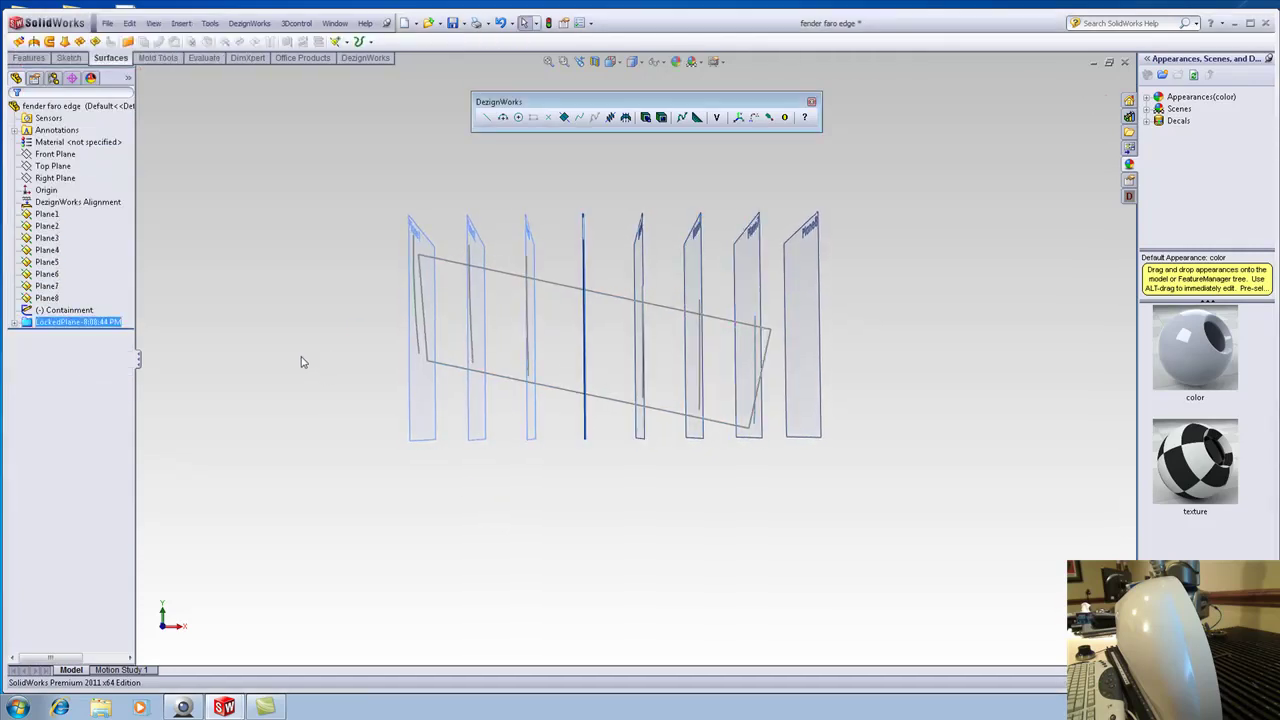
# Expand the LockedPlane folder to inspect its captured section sketches, and hide all reference planes
pyautogui.click(14, 323)
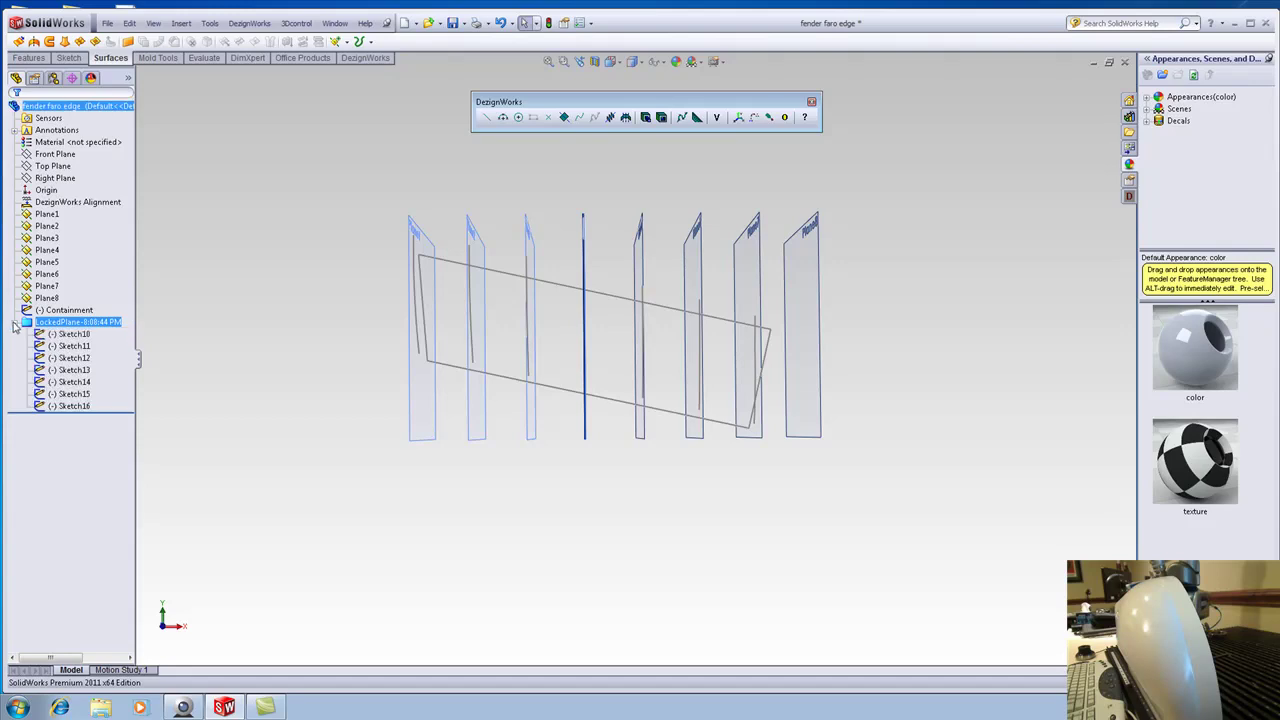
pyautogui.moveTo(371, 397)
pyautogui.mouseDown(button='middle')
pyautogui.moveTo(374, 337)
pyautogui.moveTo(340, 306)
pyautogui.moveTo(331, 332)
pyautogui.mouseUp(button='middle')
pyautogui.click(73, 346)
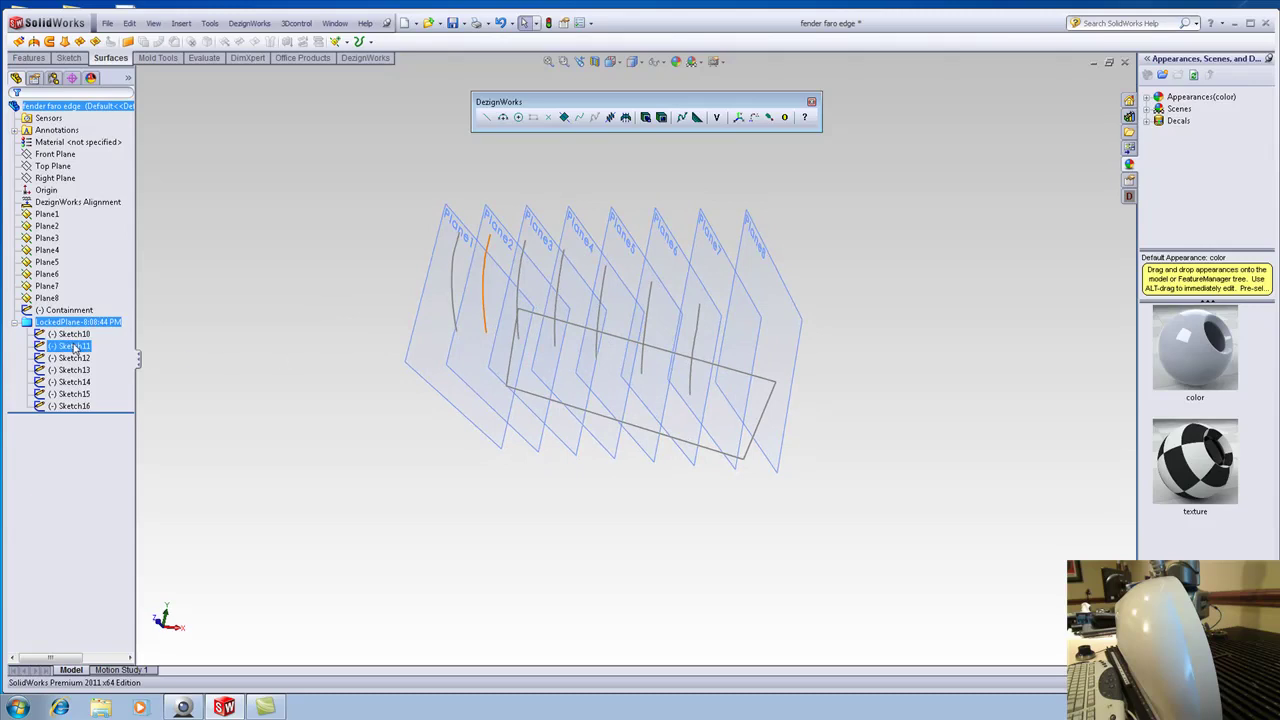
pyautogui.click(290, 331)
pyautogui.moveTo(290, 331); pyautogui.dragTo(309, 366, button='middle')
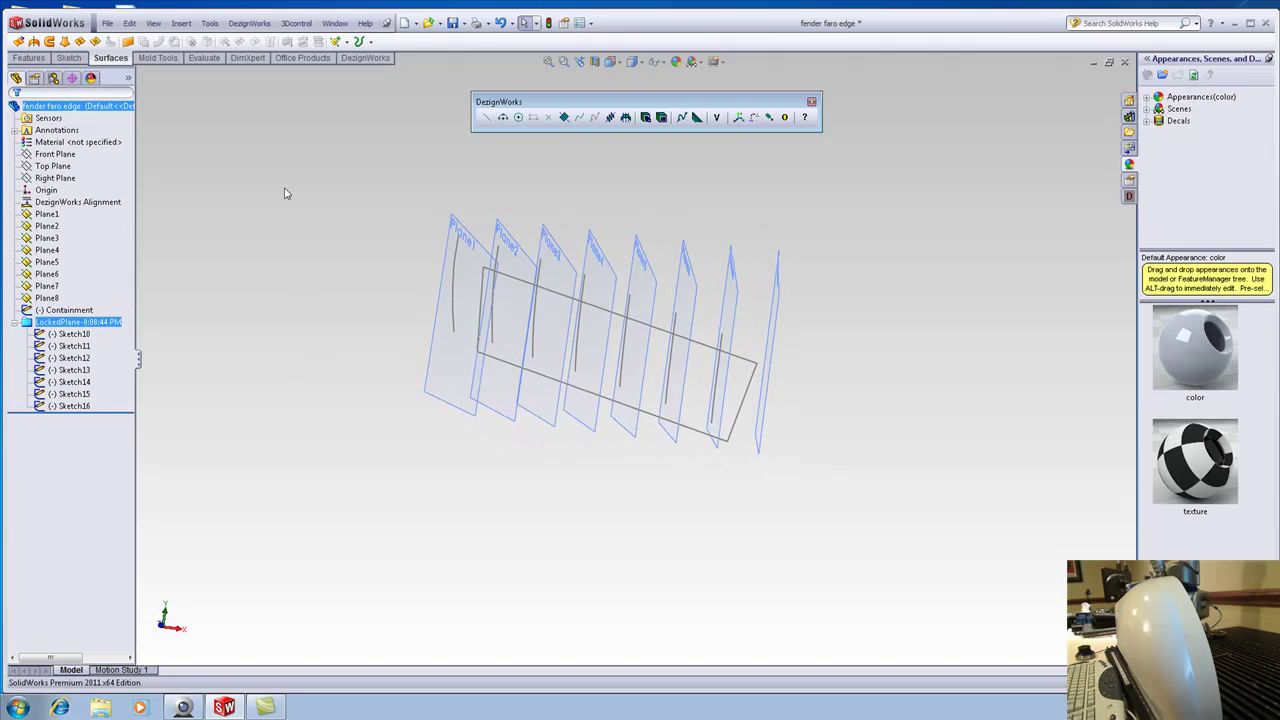
pyautogui.click(153, 23)
pyautogui.click(205, 141)
pyautogui.moveTo(289, 231)
pyautogui.mouseDown(button='middle')
pyautogui.moveTo(354, 217)
pyautogui.moveTo(360, 271)
pyautogui.moveTo(320, 277)
pyautogui.moveTo(320, 258)
pyautogui.moveTo(307, 260)
pyautogui.mouseUp(button='middle')
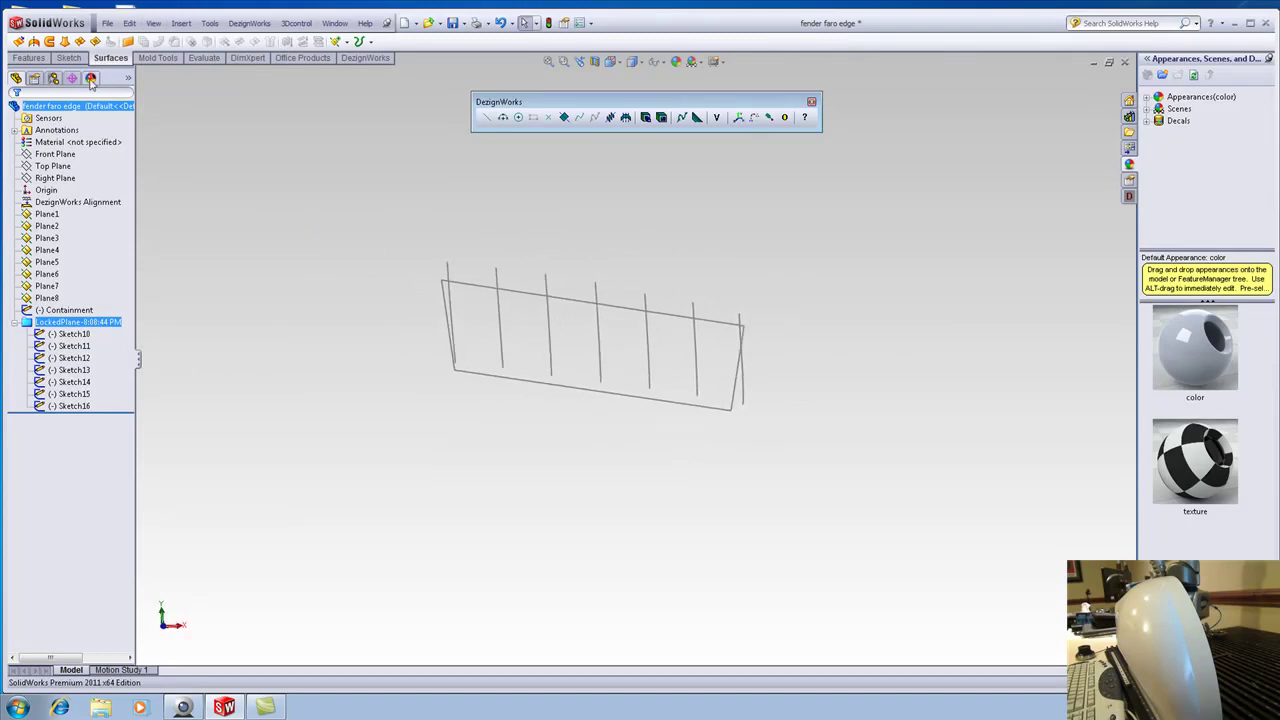
# Create a lofted surface through the seven captured section splines, Sketch10 to Sketch16 in order
pyautogui.click(65, 41)
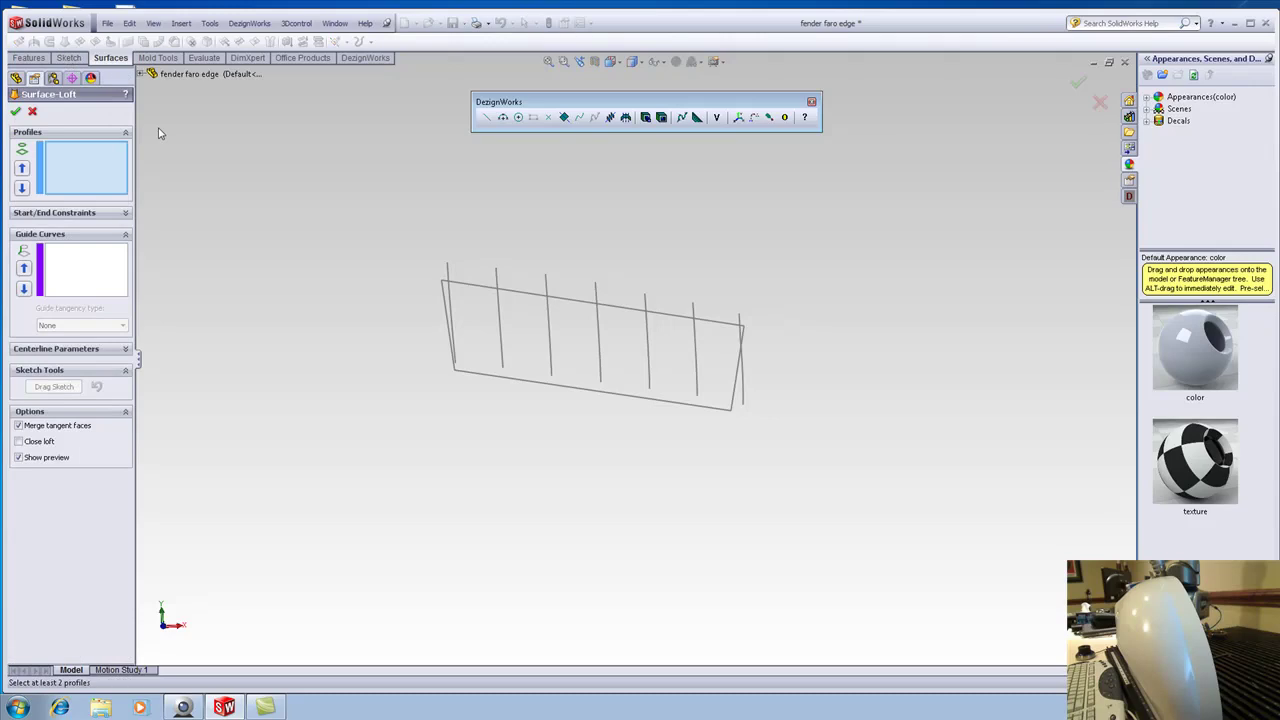
pyautogui.click(450, 270)
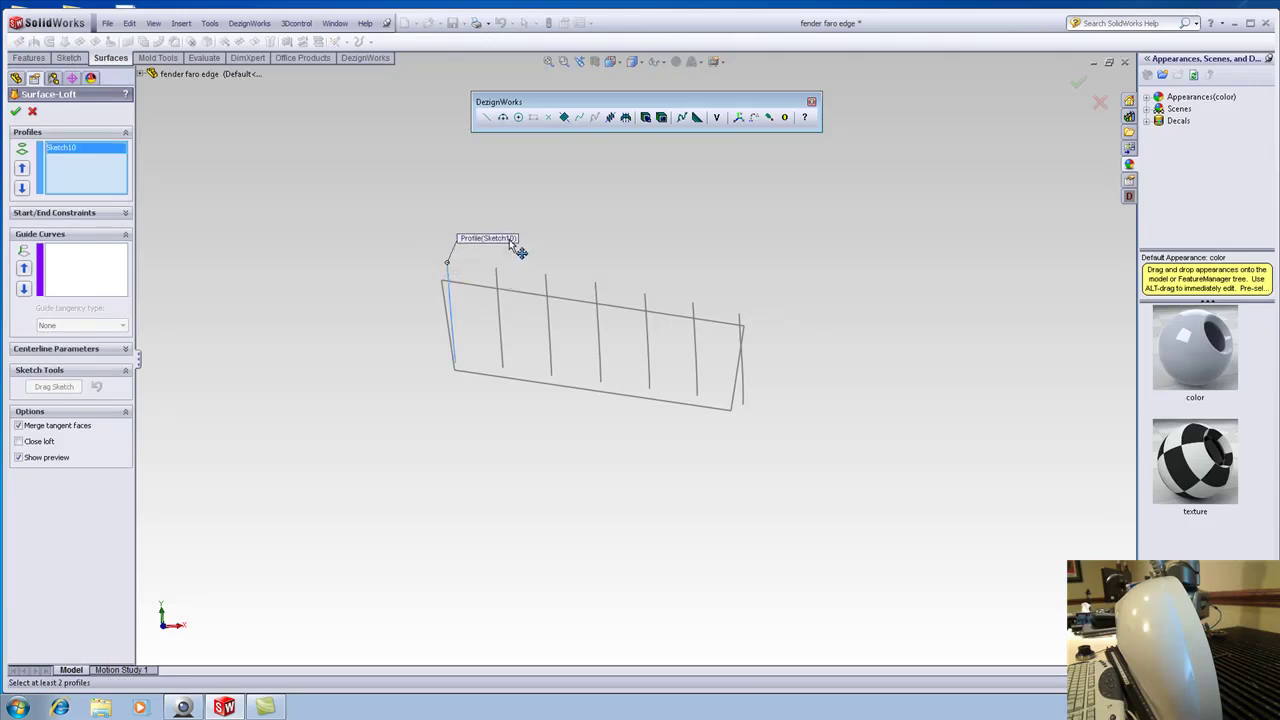
pyautogui.scroll(-2, 480, 265)
pyautogui.click(508, 290)
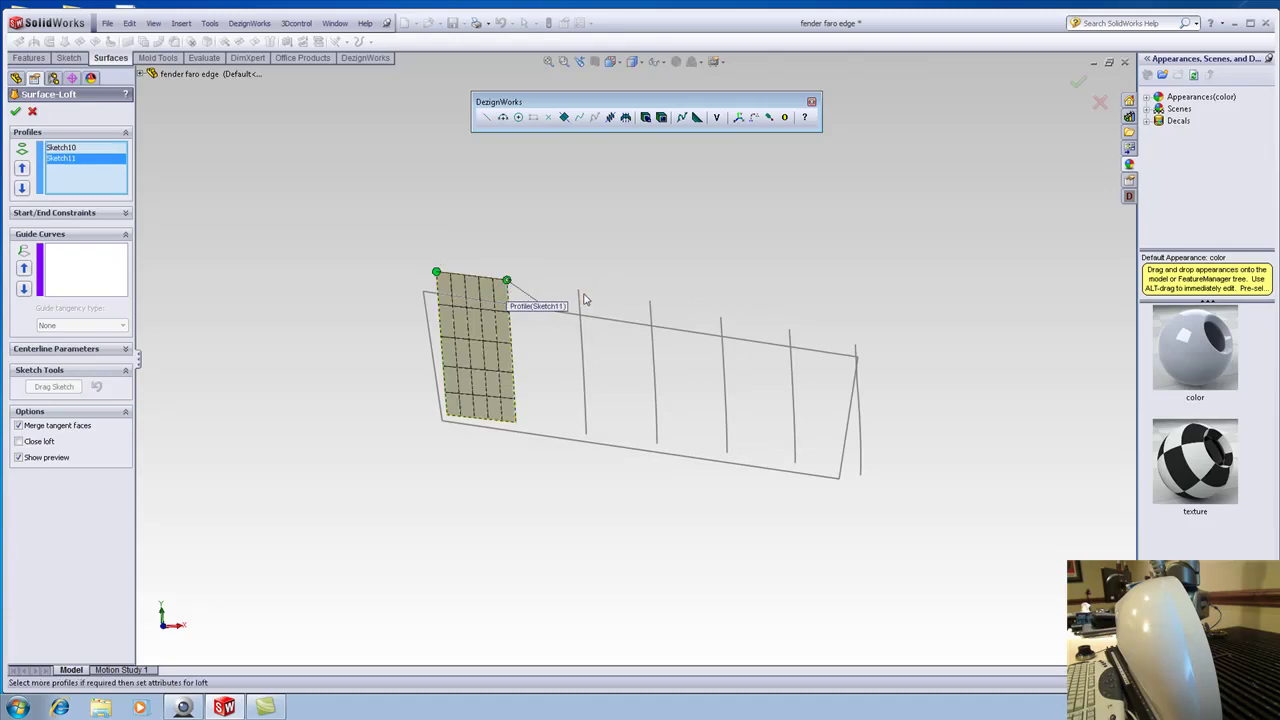
pyautogui.click(580, 298)
pyautogui.click(652, 308)
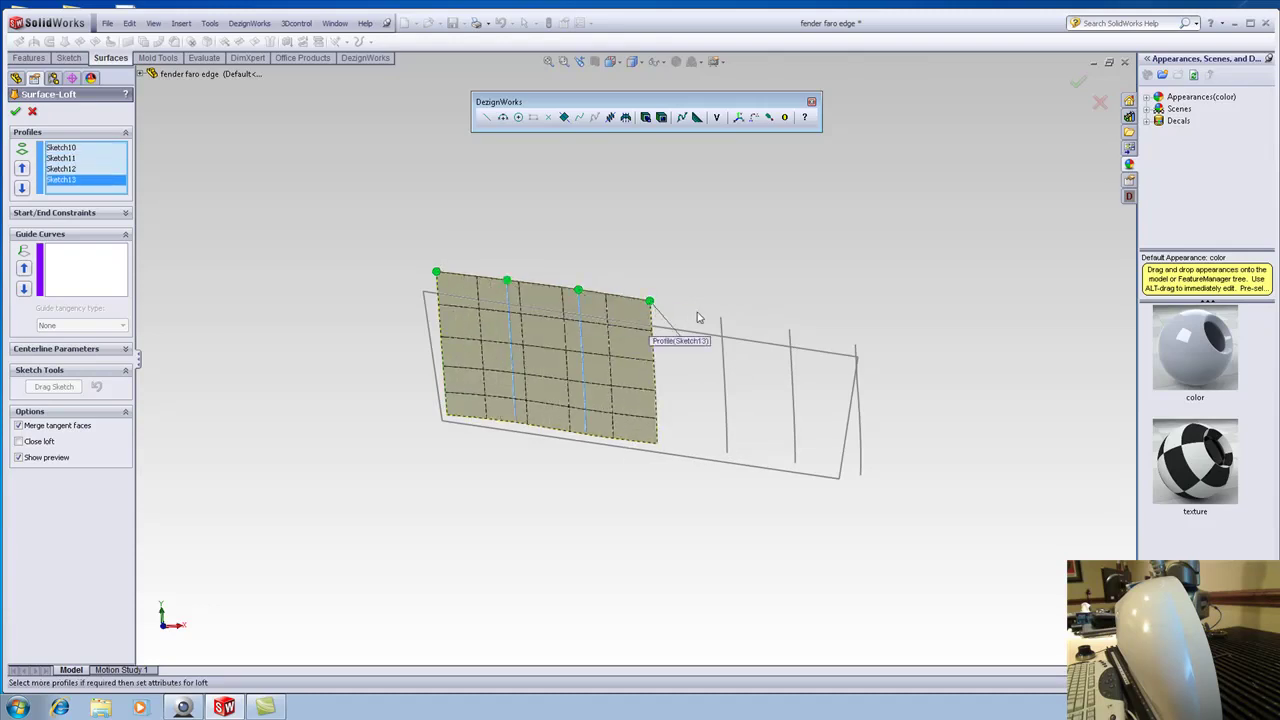
pyautogui.click(721, 318)
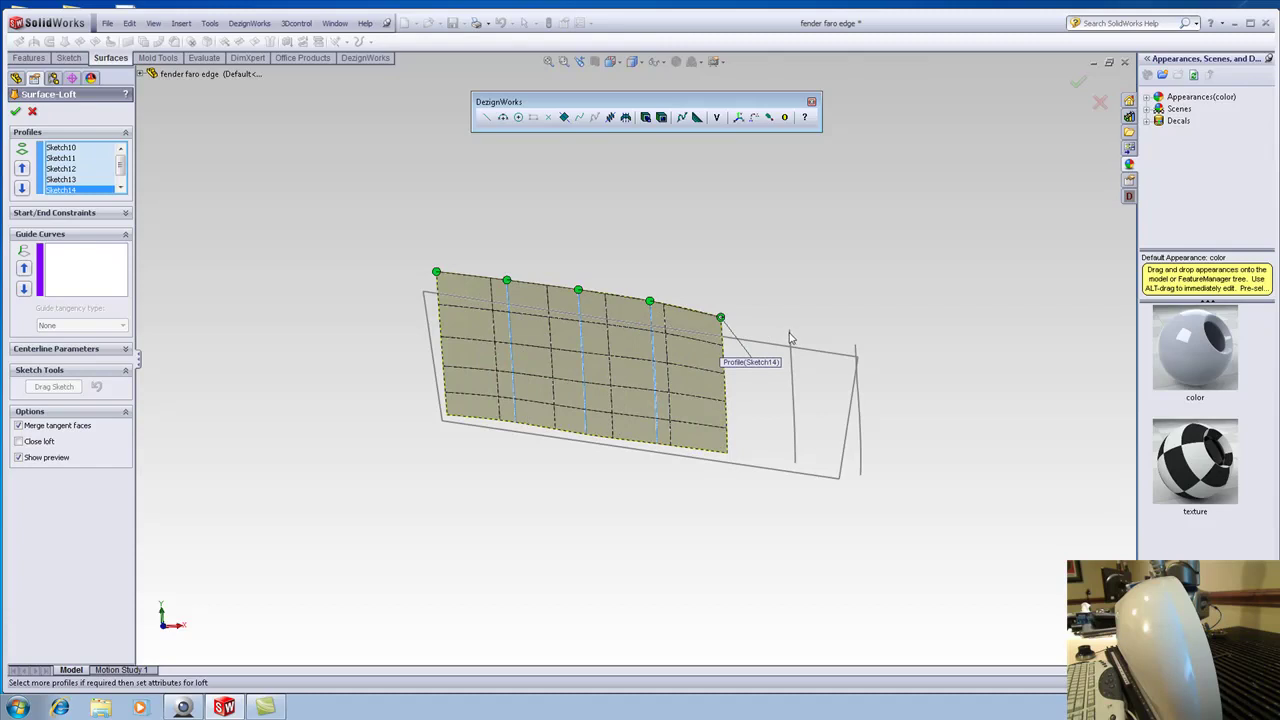
pyautogui.moveTo(814, 326); pyautogui.dragTo(806, 334, button='middle')
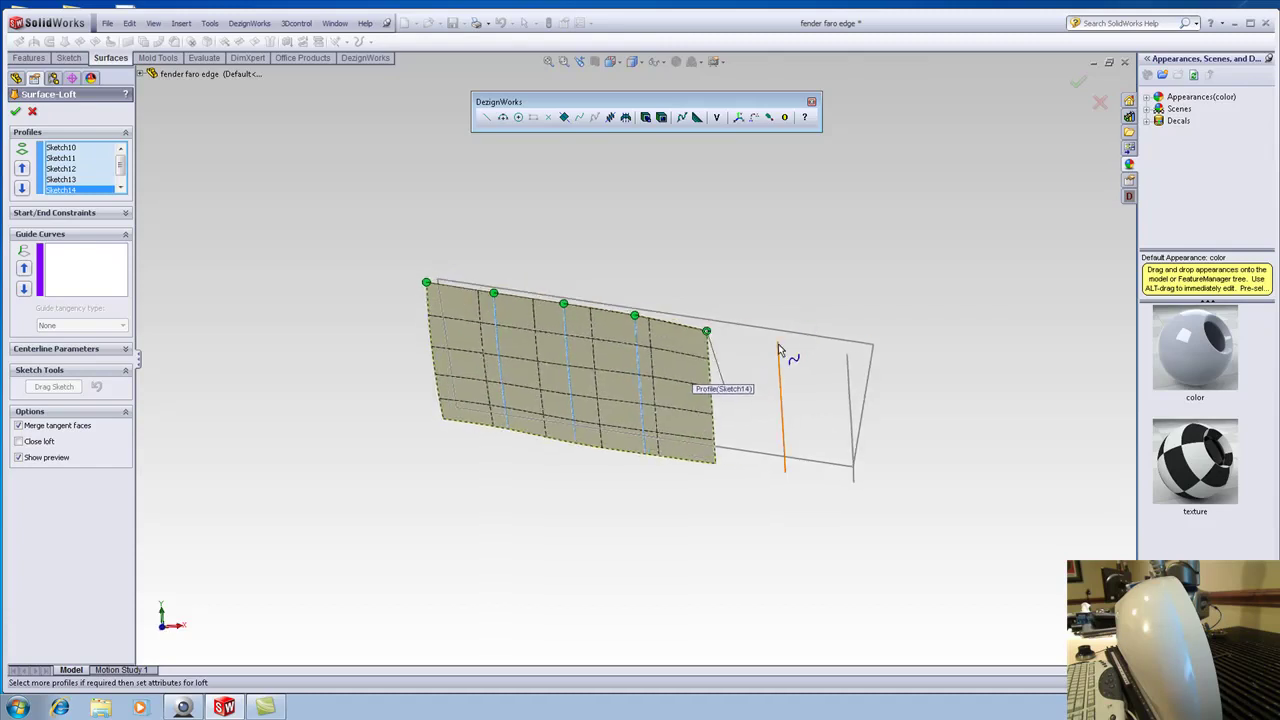
pyautogui.click(781, 352)
pyautogui.click(845, 356)
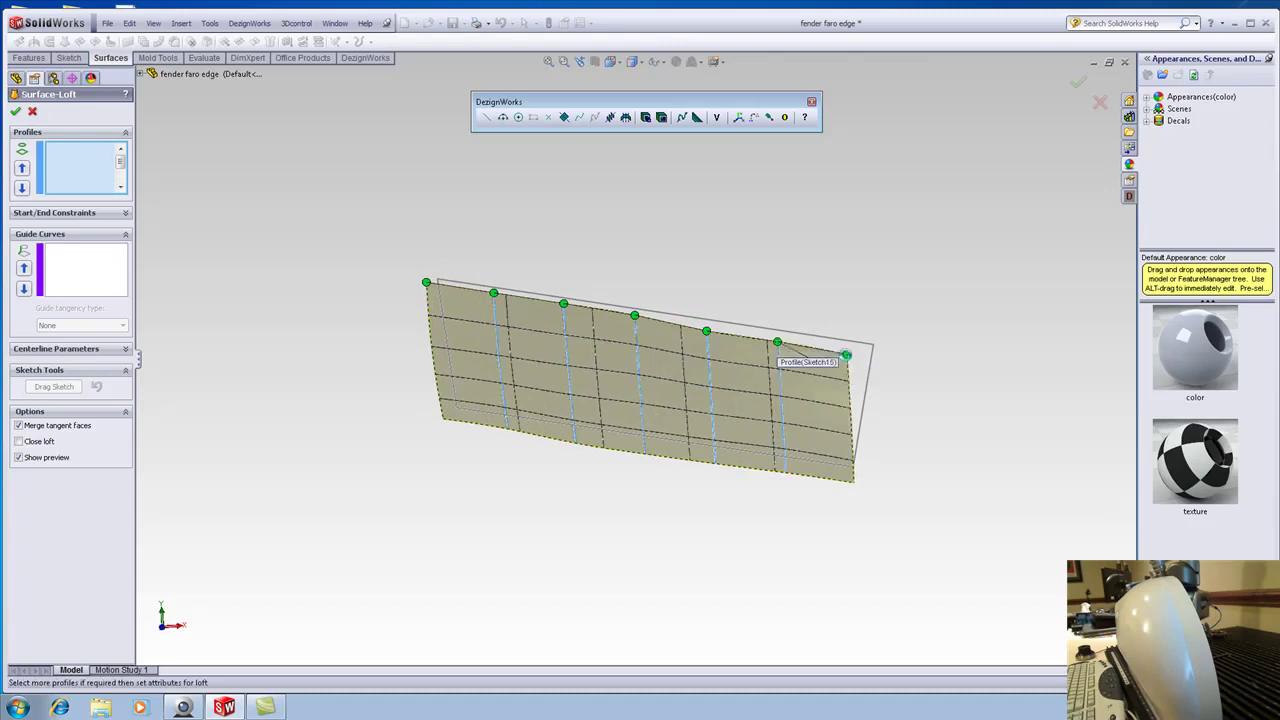
pyautogui.click(15, 111)
# Untrim the lofted face by 14.5% on all edges, merged with the original surface
pyautogui.moveTo(250, 258)
pyautogui.mouseDown(button='middle')
pyautogui.moveTo(262, 286)
pyautogui.moveTo(306, 191)
pyautogui.moveTo(183, 157)
pyautogui.moveTo(227, 150)
pyautogui.mouseUp(button='middle')
pyautogui.hotkey('ctrl', '1')
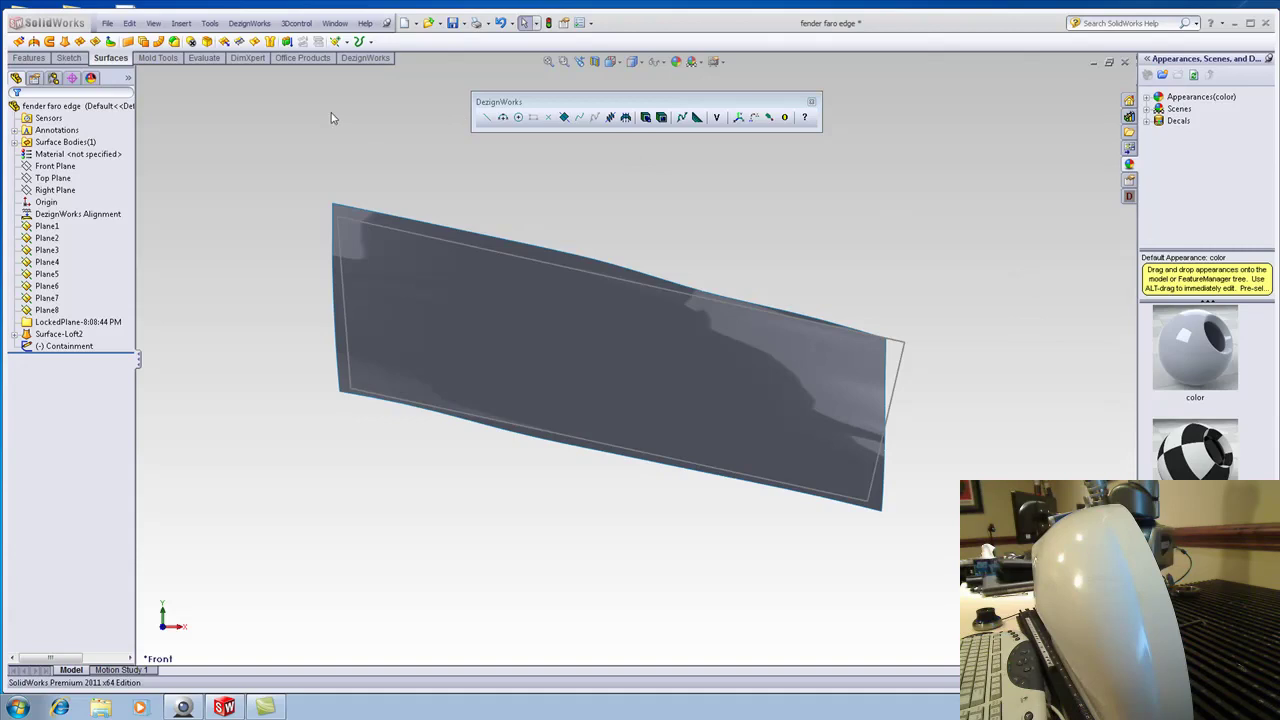
pyautogui.click(254, 42)
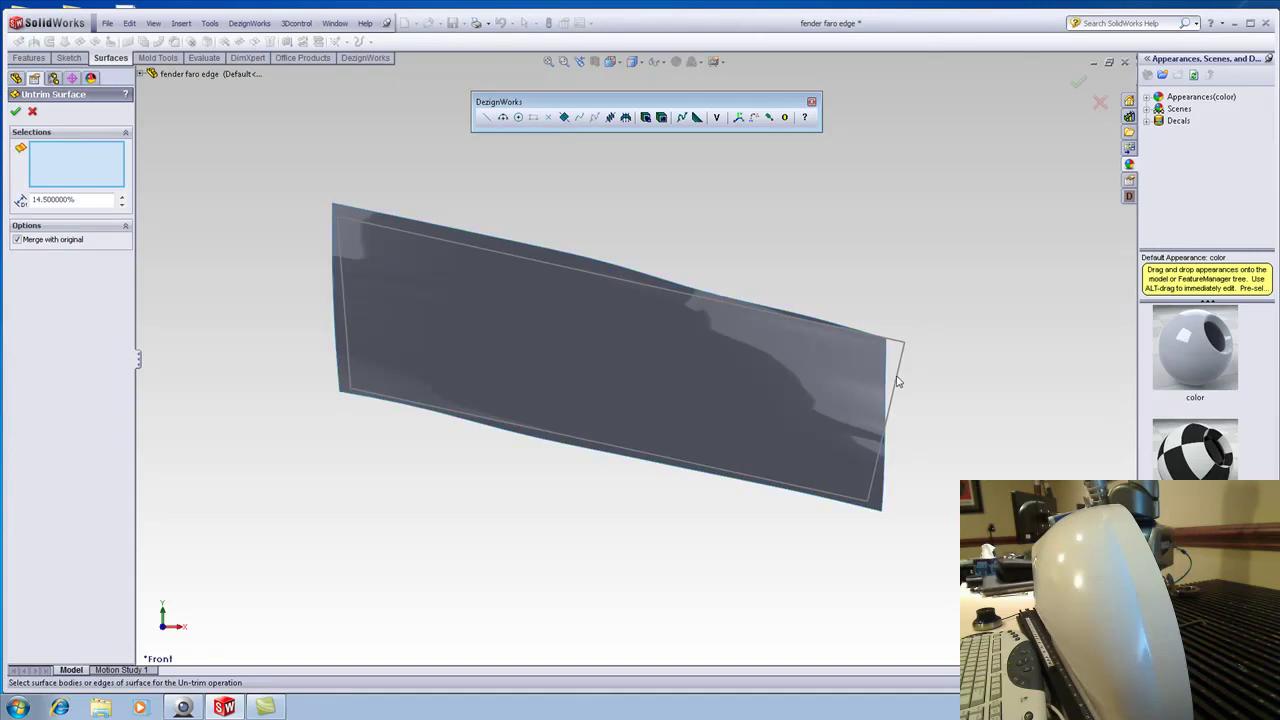
pyautogui.click(646, 367)
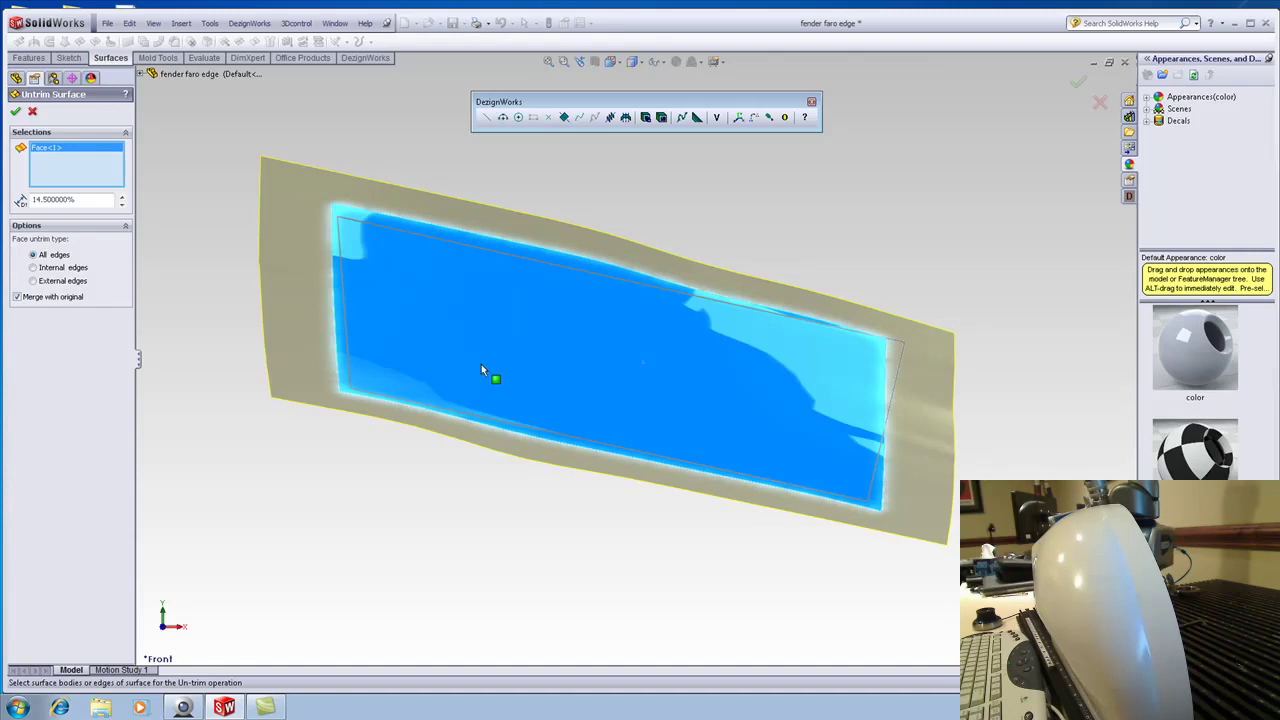
pyautogui.click(15, 111)
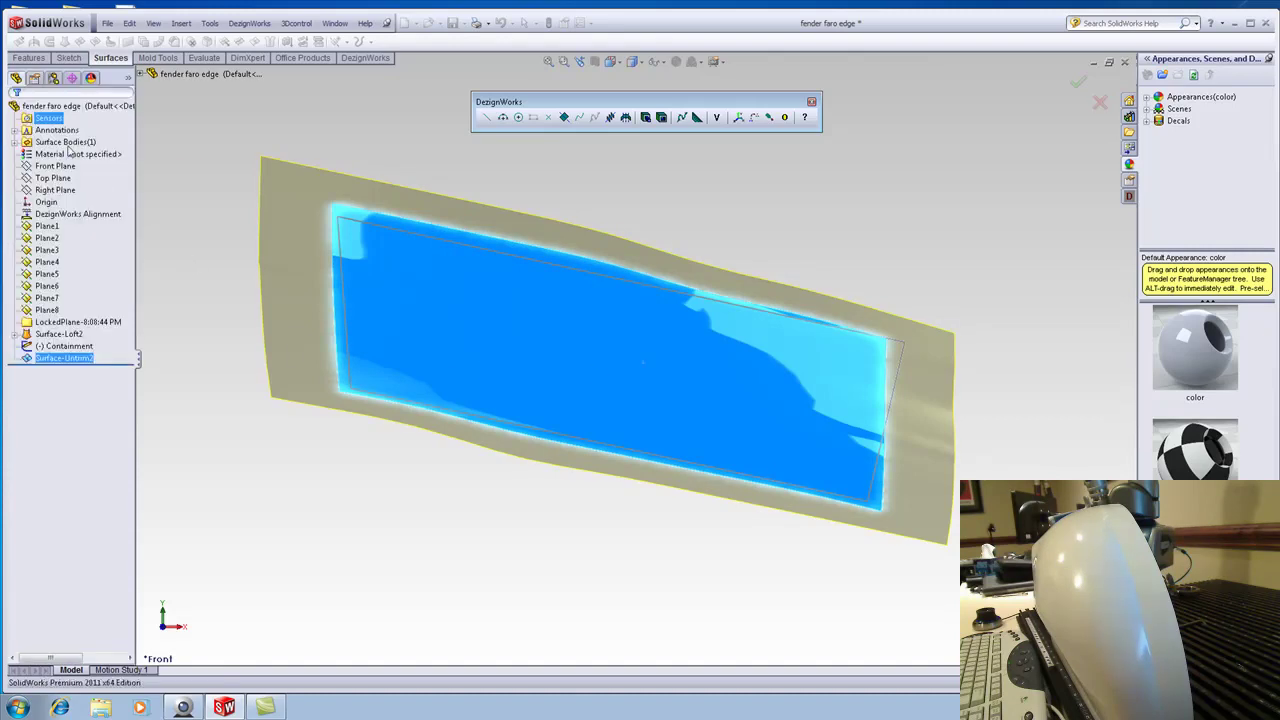
# Move the Containment sketch below the untrim feature in the history and extrude it as a surface through the fender surface
pyautogui.moveTo(195, 225)
pyautogui.mouseDown(button='middle')
pyautogui.moveTo(206, 143)
pyautogui.moveTo(182, 213)
pyautogui.mouseUp(button='middle')
pyautogui.keyDown('ctrl'); pyautogui.click(88, 348); pyautogui.keyUp('ctrl')
pyautogui.moveTo(87, 362); pyautogui.dragTo(88, 364)
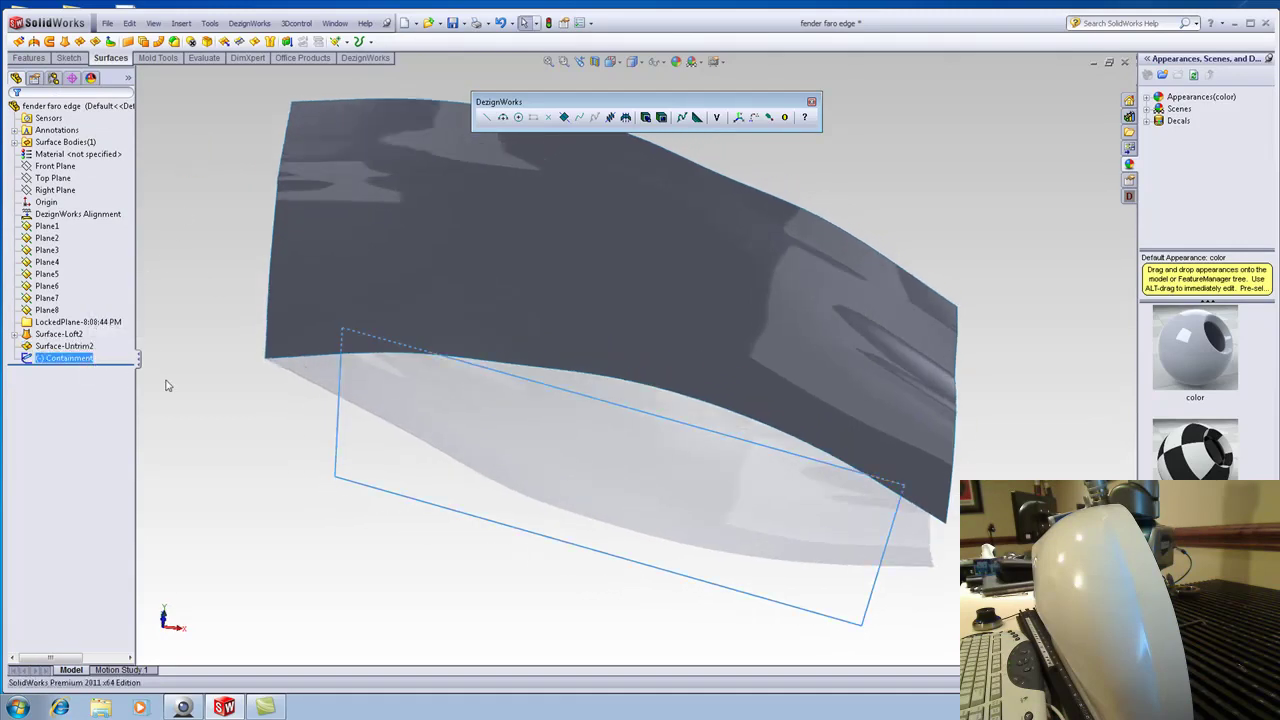
pyautogui.click(18, 42)
pyautogui.moveTo(197, 193); pyautogui.dragTo(193, 281, button='middle')
pyautogui.click(15, 111)
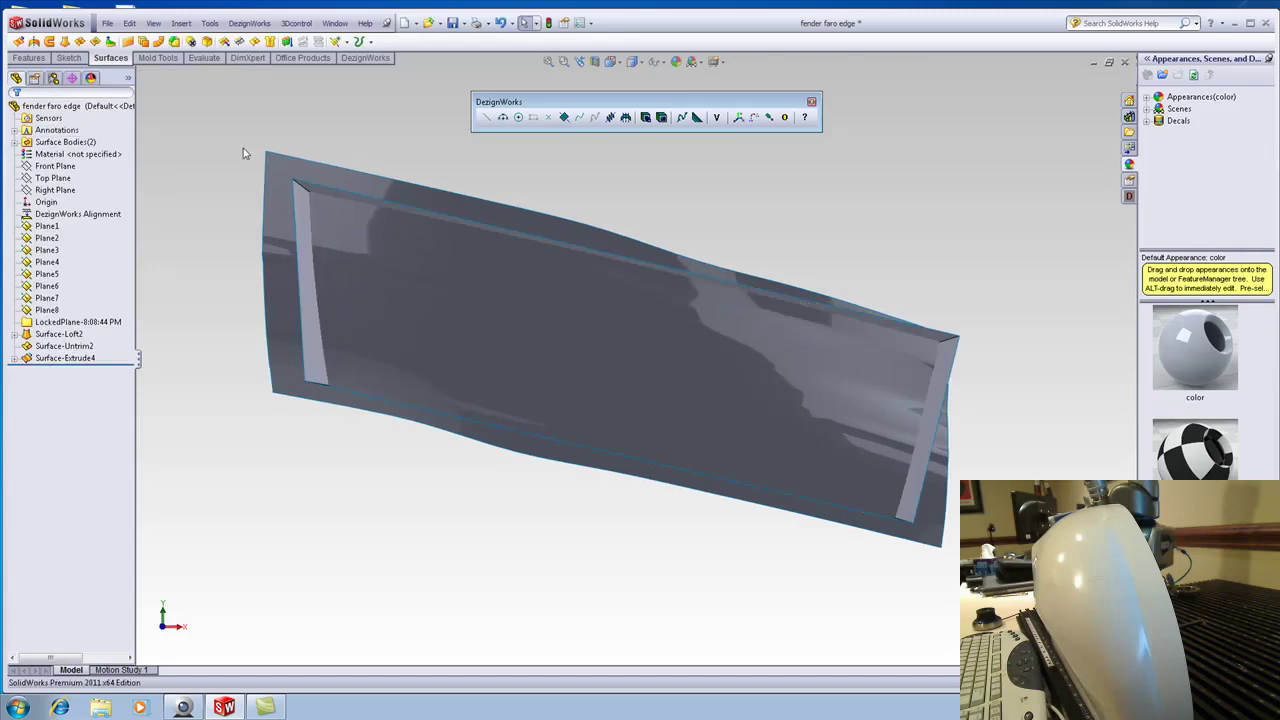
# Trim the fender surface with the extruded containment surface as a standard trim tool, keeping the piece inside the boundary
pyautogui.click(241, 43)
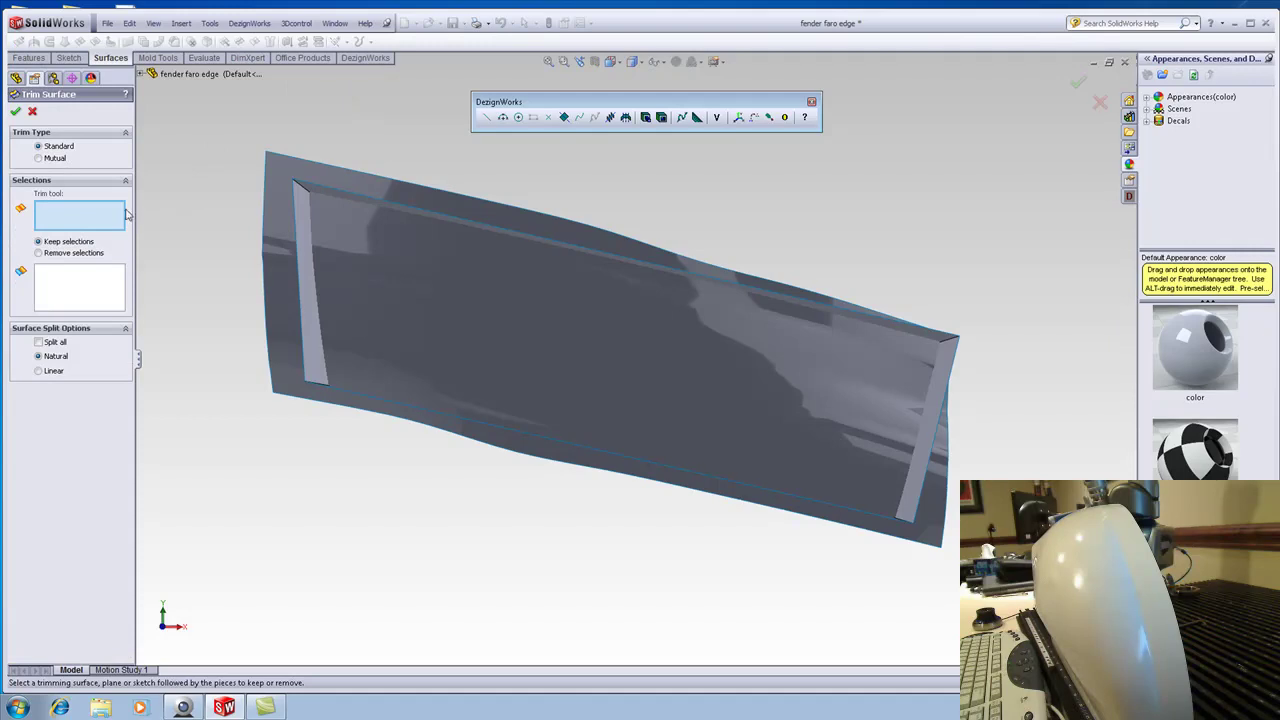
pyautogui.moveTo(163, 223); pyautogui.dragTo(180, 114, button='middle')
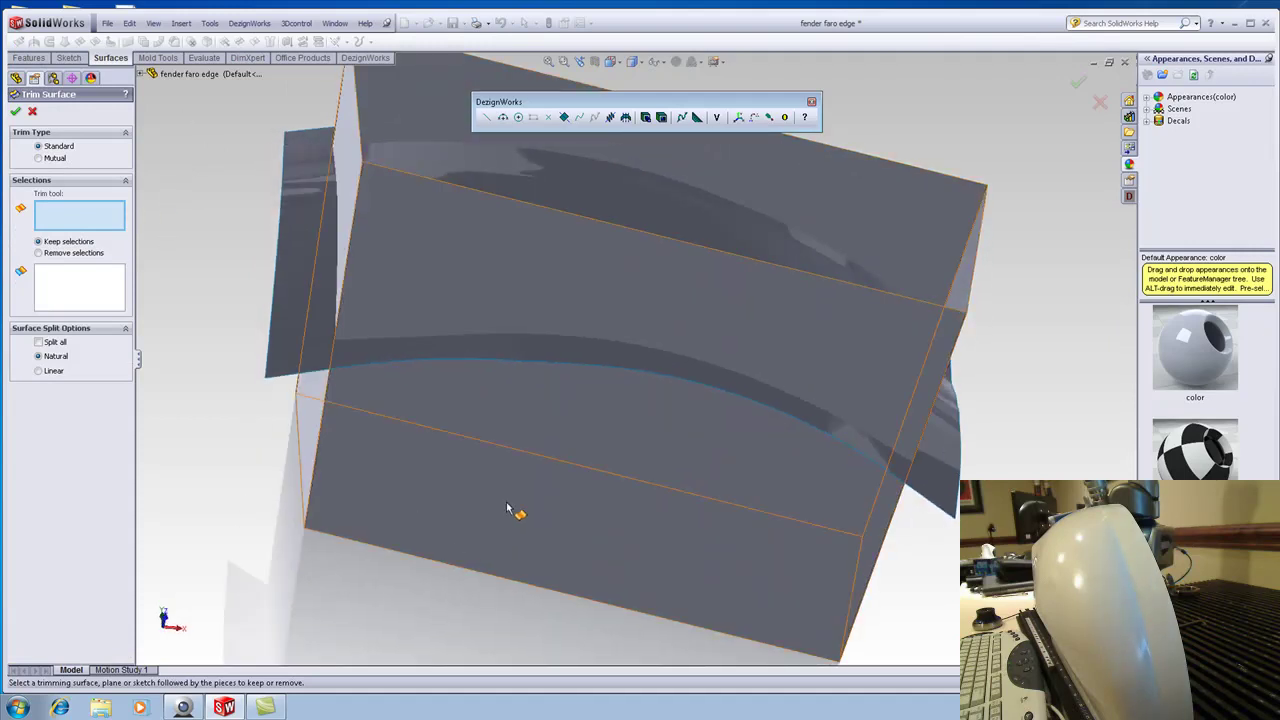
pyautogui.click(507, 489)
pyautogui.moveTo(204, 240); pyautogui.dragTo(171, 360, button='middle')
pyautogui.click(562, 348)
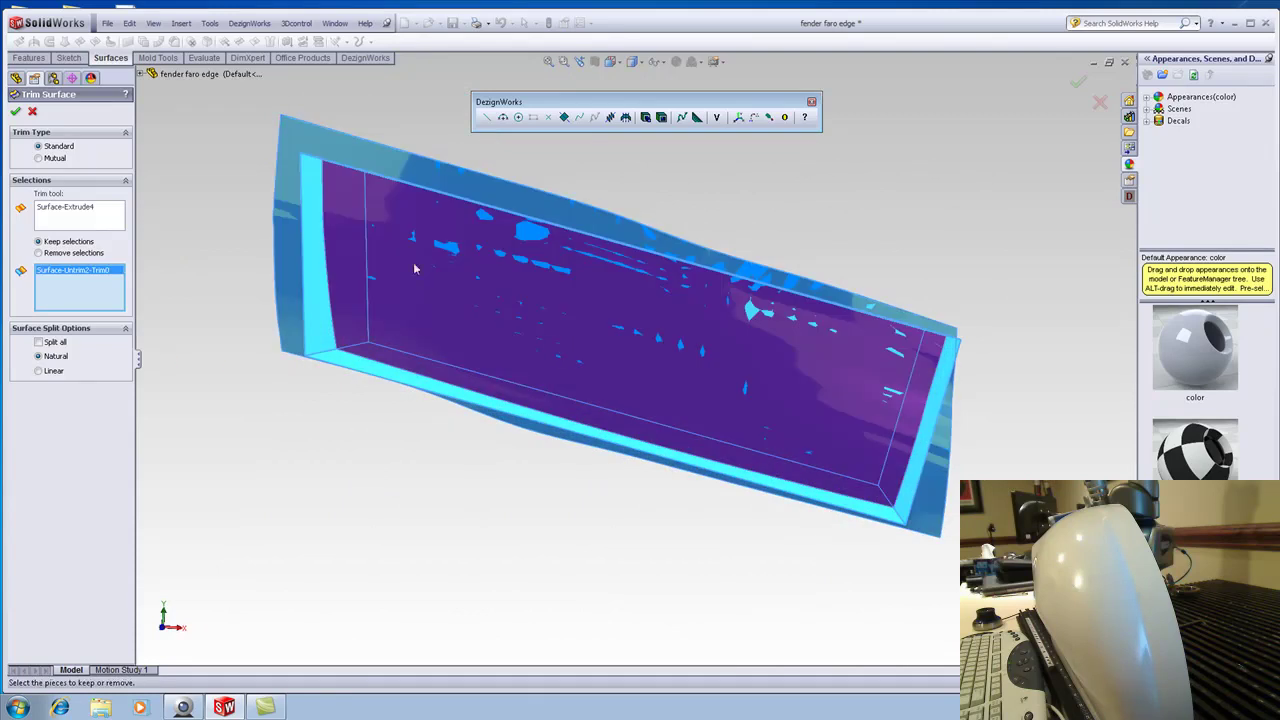
pyautogui.click(15, 111)
# Hide the extruded containment surface so that only the trimmed fender surface is displayed
pyautogui.moveTo(171, 277); pyautogui.dragTo(208, 227, button='middle')
pyautogui.keyDown('ctrl'); pyautogui.click(86, 360); pyautogui.keyUp('ctrl')
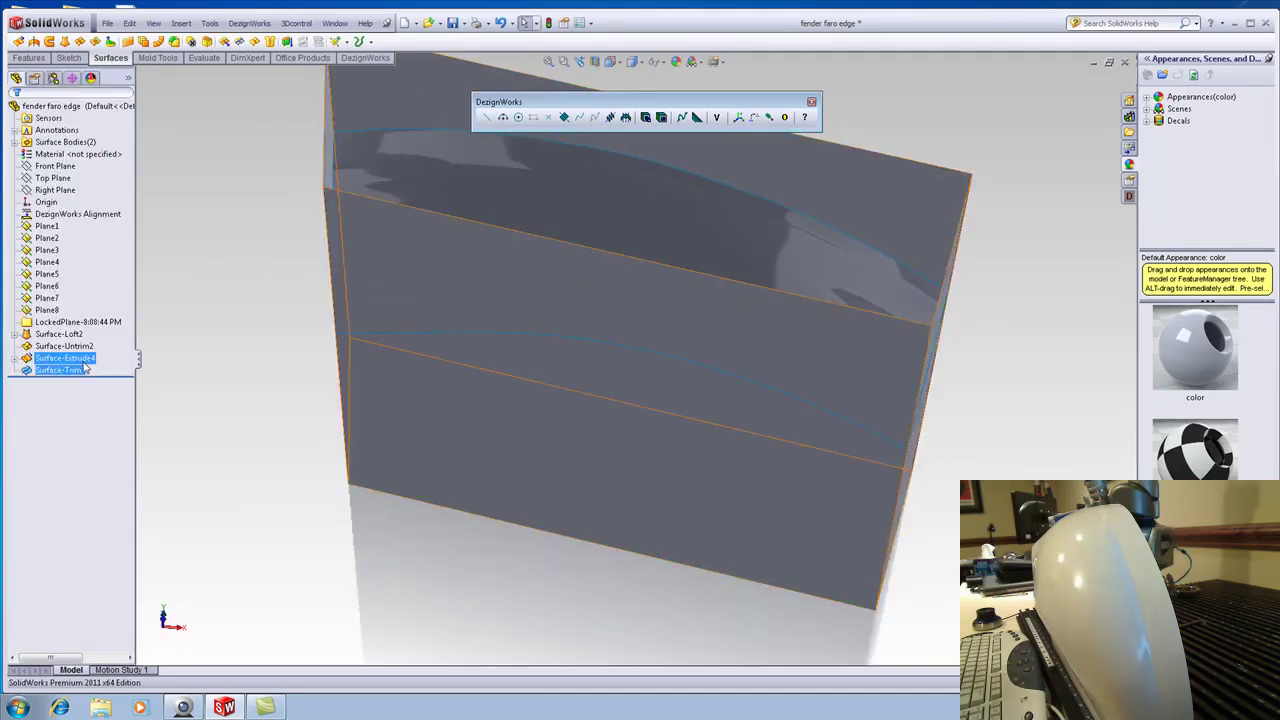
pyautogui.rightClick(86, 362)
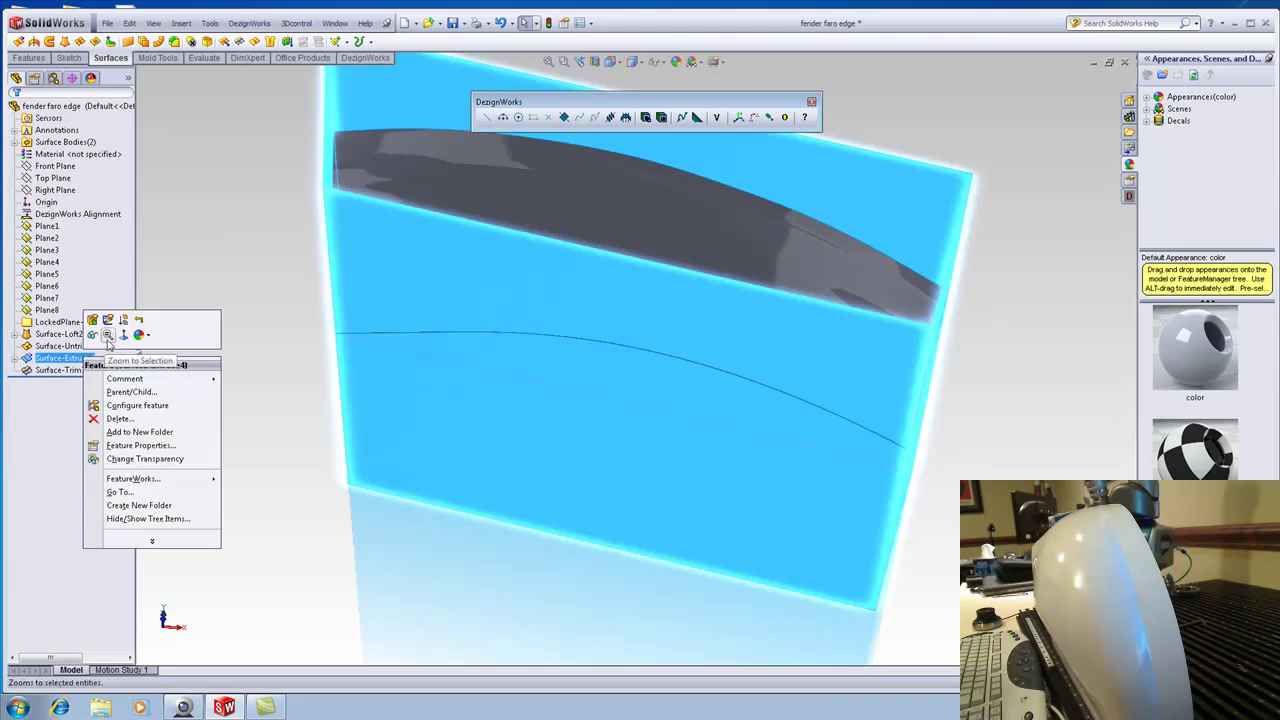
pyautogui.click(94, 337)
pyautogui.moveTo(279, 303)
pyautogui.mouseDown(button='middle')
pyautogui.moveTo(274, 331)
pyautogui.moveTo(254, 286)
pyautogui.moveTo(261, 314)
pyautogui.moveTo(249, 308)
pyautogui.mouseUp(button='middle')
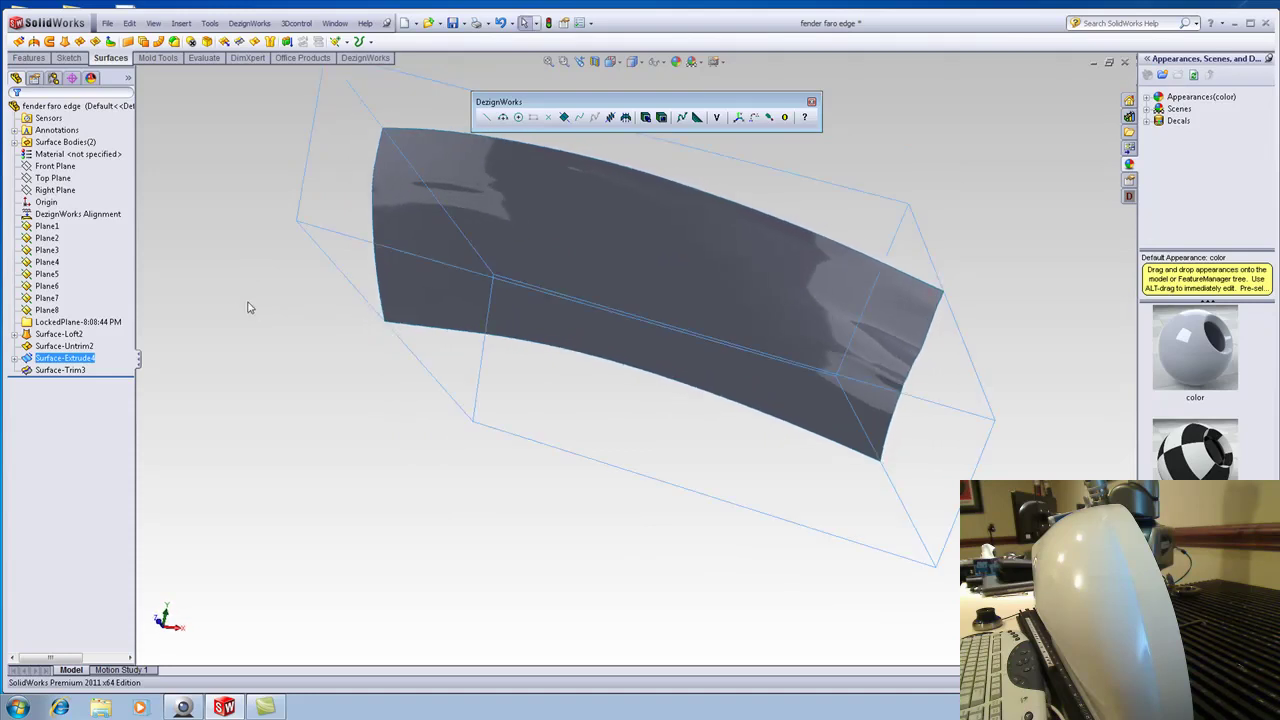